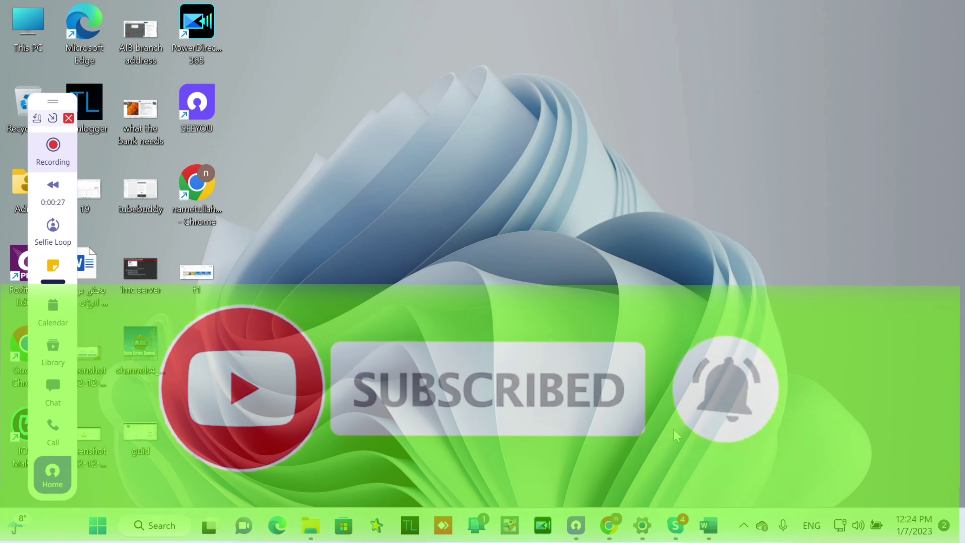
pyautogui.click(713, 539)
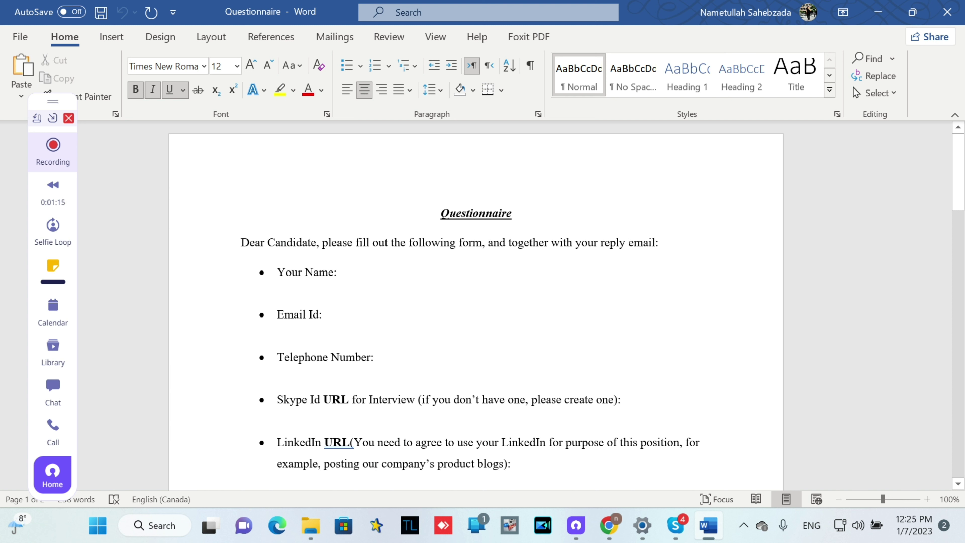
pyautogui.click(337, 273)
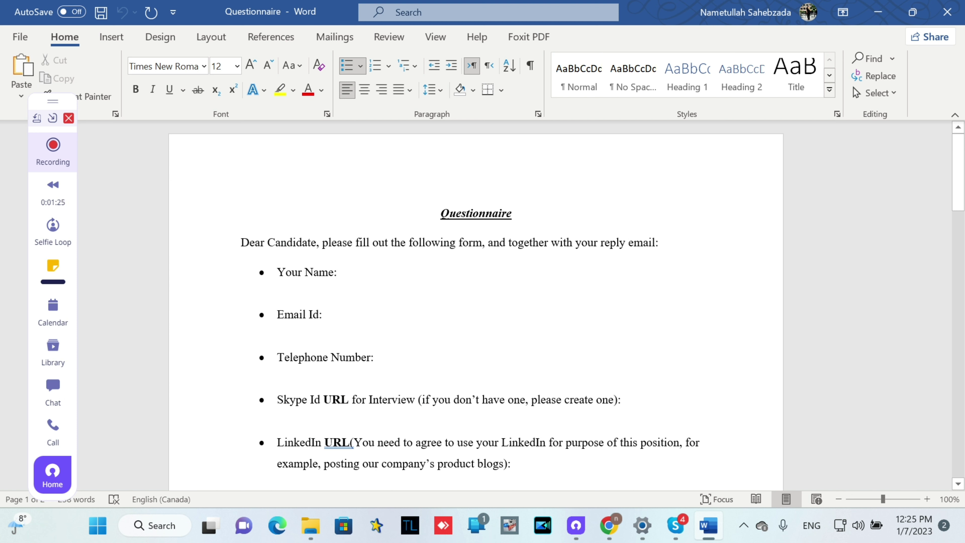
# Select the whole Skype Id bullet line in the Questionnaire
pyautogui.hotkey('ctrl', 'shift', 'Left')
pyautogui.hotkey('ctrl', 'shift', 'Left')
pyautogui.hotkey('ctrl', 'shift', 'Left')
pyautogui.hotkey('ctrl', 'shift', 'Left')
pyautogui.hotkey('ctrl', 'shift', 'Left')
pyautogui.hotkey('ctrl', 'shift', 'Left')
pyautogui.hotkey('ctrl', 'shift', 'Left')
pyautogui.hotkey('ctrl', 'shift', 'Left')
pyautogui.hotkey('ctrl', 'shift', 'Left')
pyautogui.hotkey('ctrl', 'shift', 'Left')
pyautogui.hotkey('ctrl', 'shift', 'Left')
pyautogui.hotkey('ctrl', 'shift', 'Left')
pyautogui.hotkey('ctrl', 'shift', 'Left')
pyautogui.hotkey('ctrl', 'shift', 'Left')
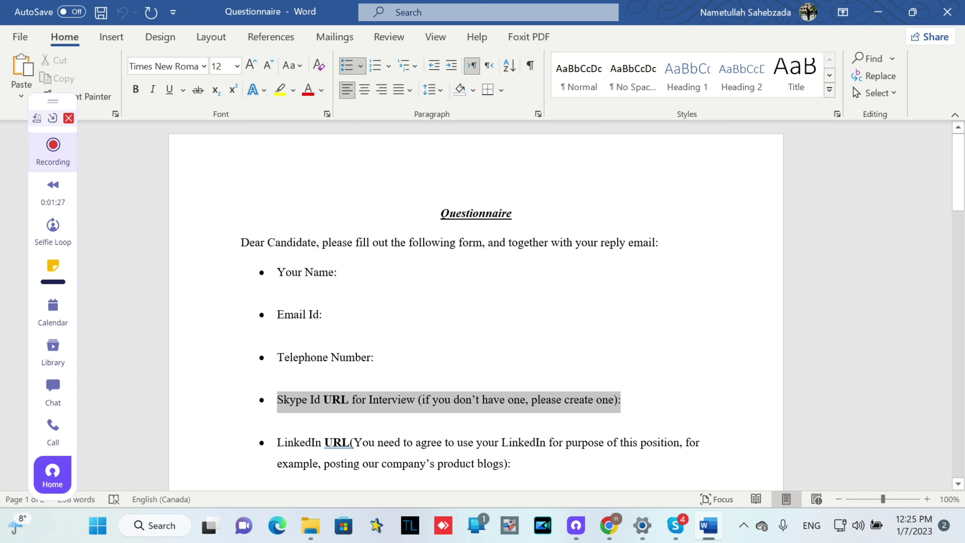
pyautogui.moveTo(278, 399); pyautogui.dragTo(278, 400)
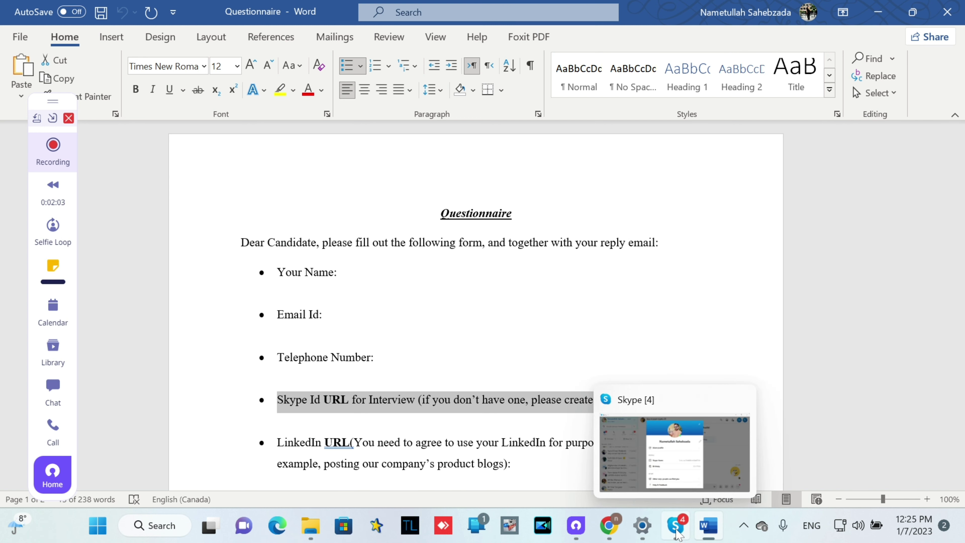
# Copy the Skype Name value from the Skype profile details dialog
pyautogui.click(676, 532)
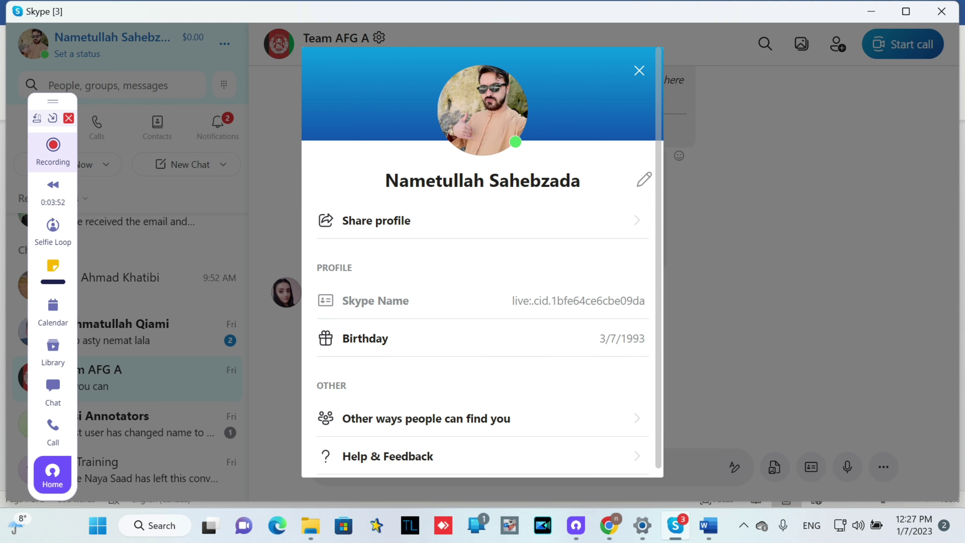
pyautogui.rightClick(575, 304)
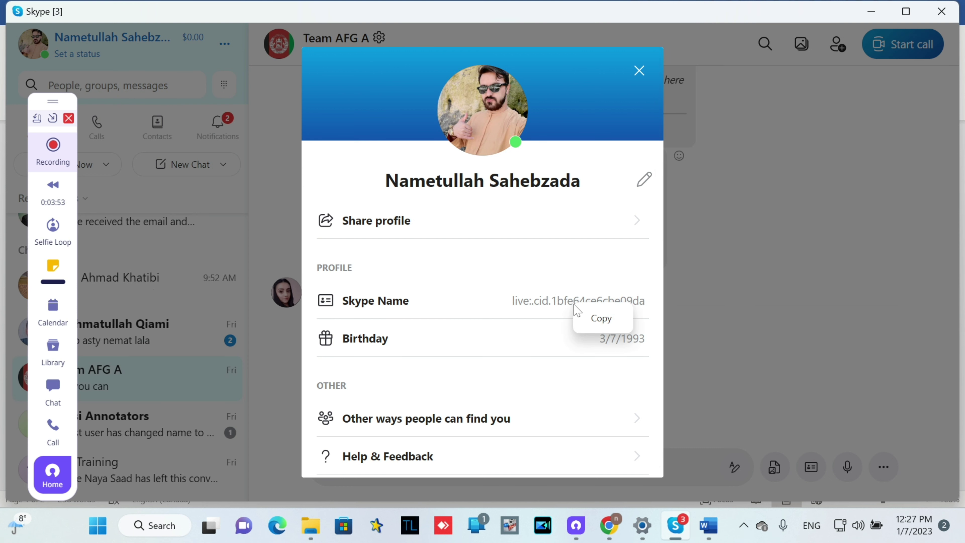
pyautogui.rightClick(505, 335)
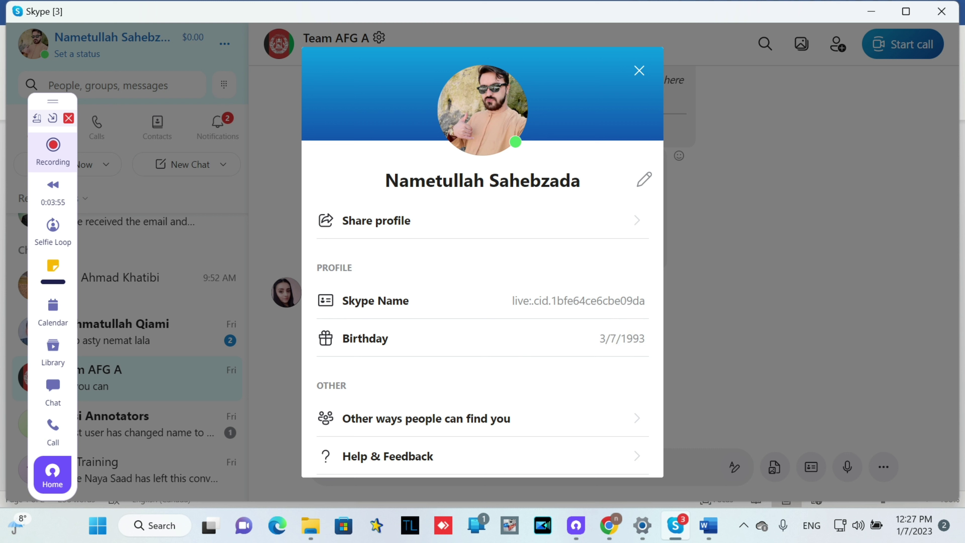
pyautogui.rightClick(568, 303)
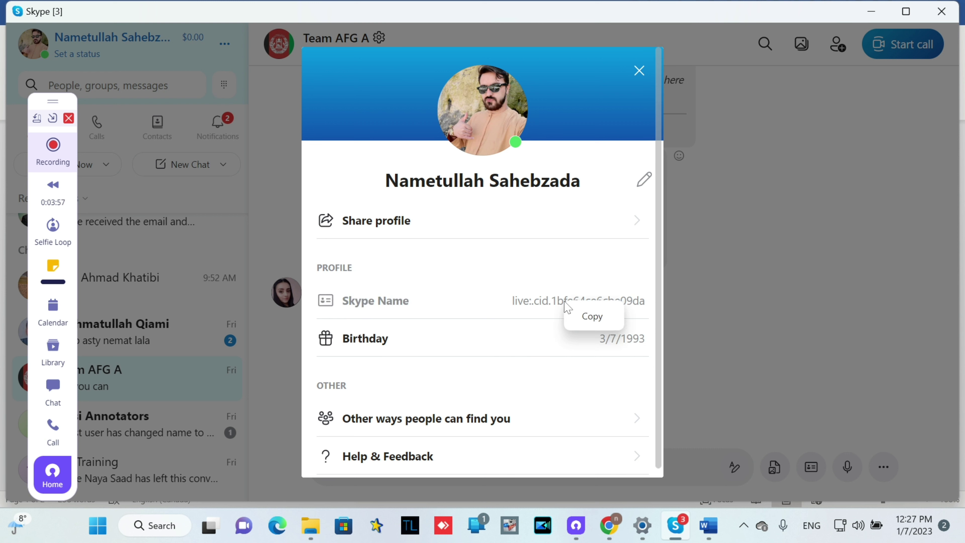
pyautogui.click(595, 325)
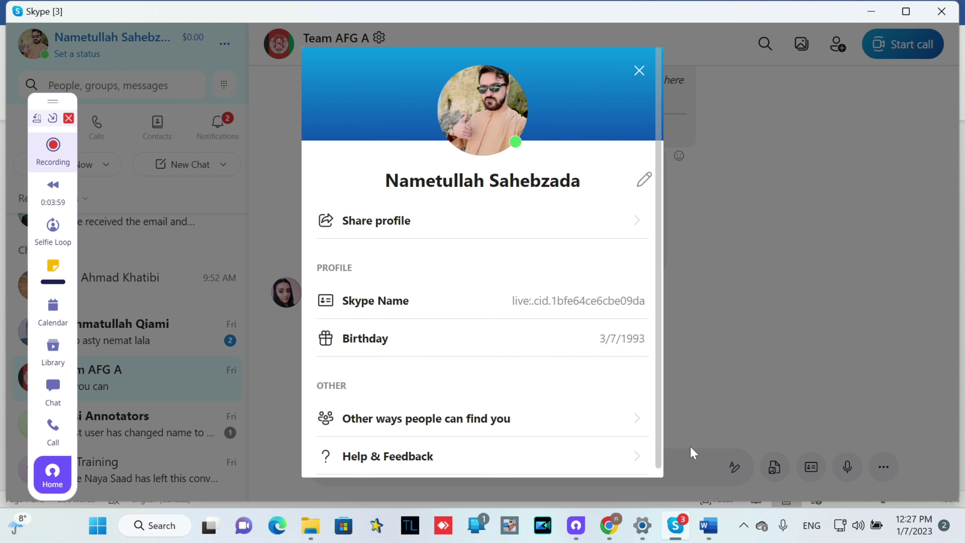
pyautogui.moveTo(715, 527)
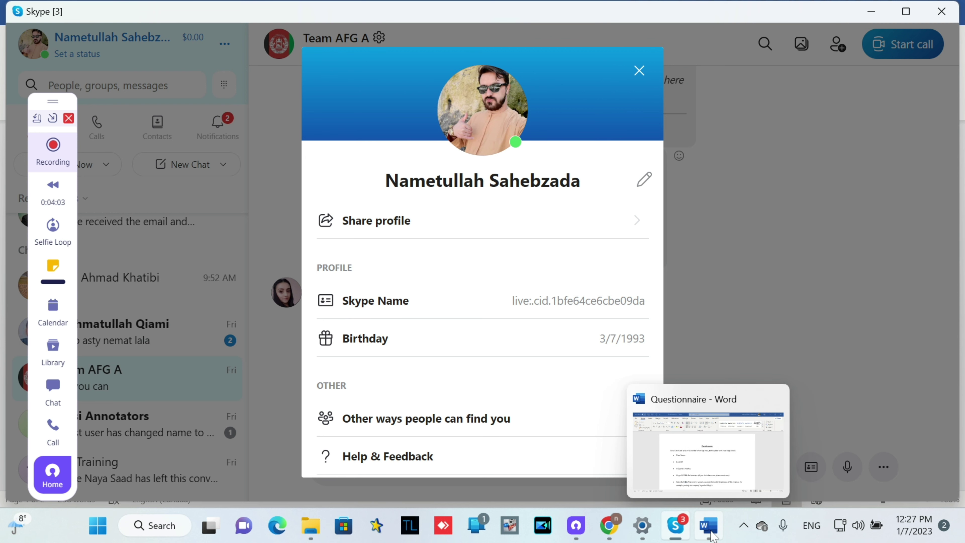
# Paste the copied Skype Name under the Skype Id question in the Questionnaire
pyautogui.click(713, 535)
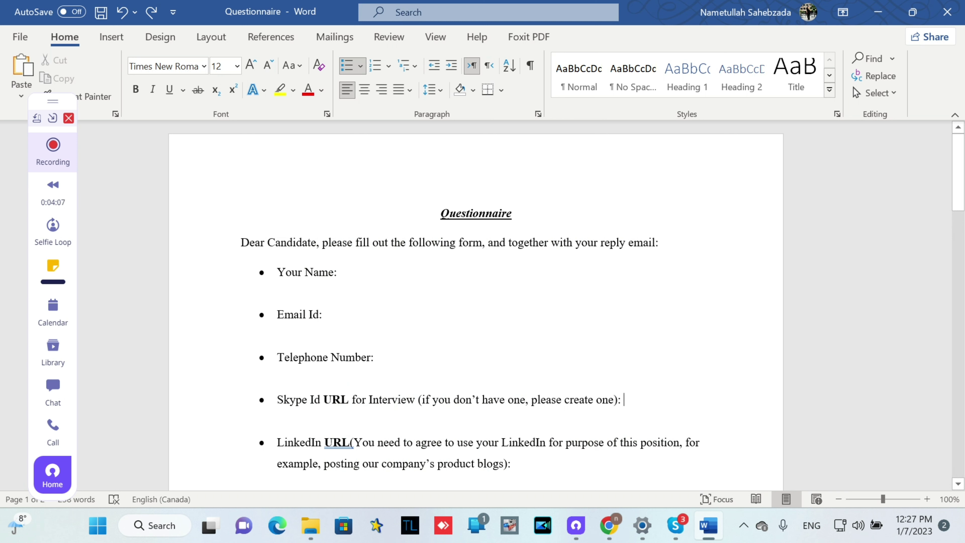
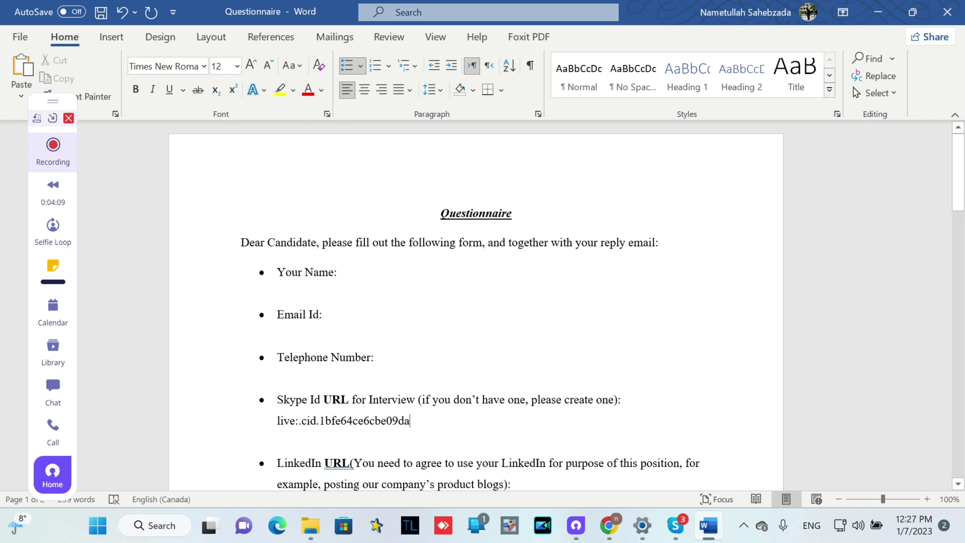
pyautogui.press('Right')
pyautogui.moveTo(410, 422); pyautogui.dragTo(277, 421)
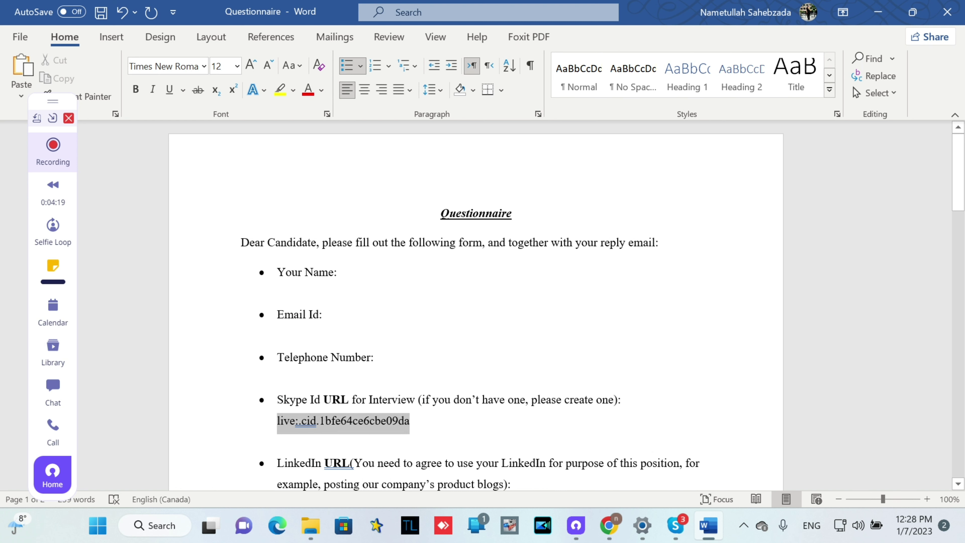
pyautogui.press('Right')
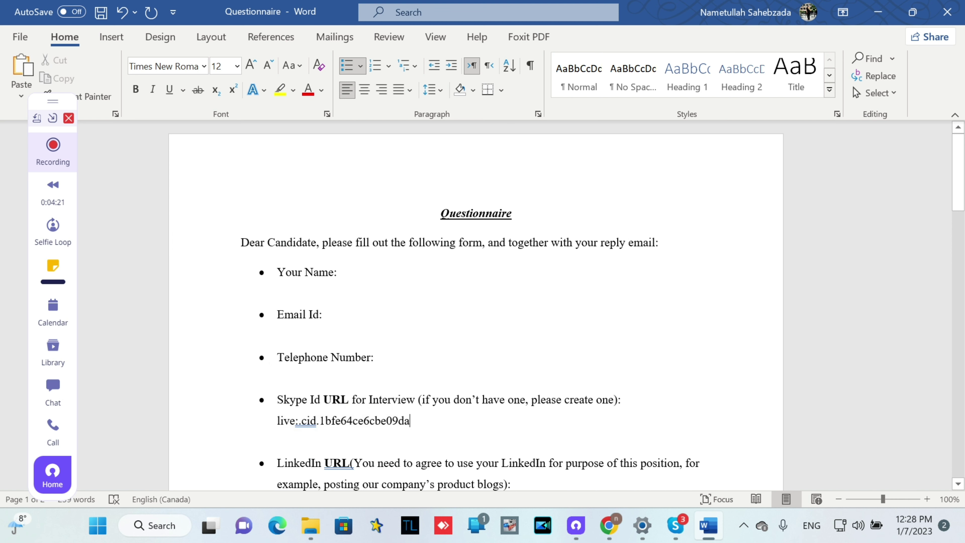
pyautogui.moveTo(959, 171); pyautogui.dragTo(959, 212)
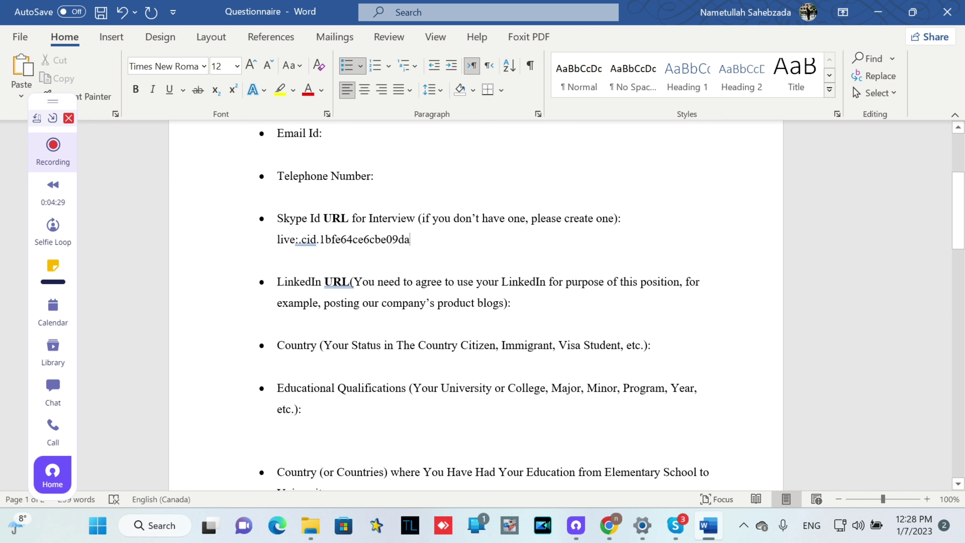
pyautogui.moveTo(617, 533)
# Place the caret after the LinkedIn question, then copy the profile URL from LinkedIn's Contact Info
pyautogui.moveTo(642, 525)
pyautogui.click(514, 302)
pyautogui.click(610, 528)
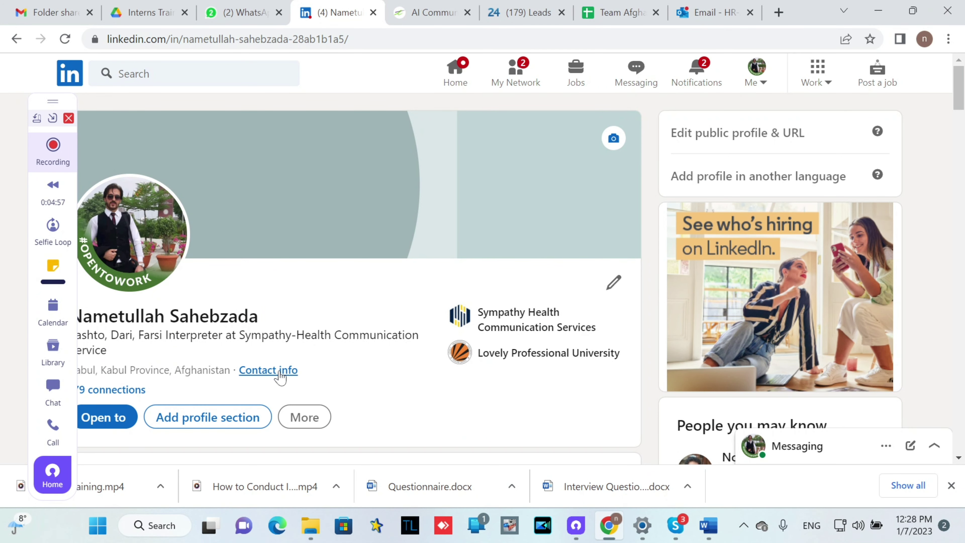
pyautogui.click(275, 378)
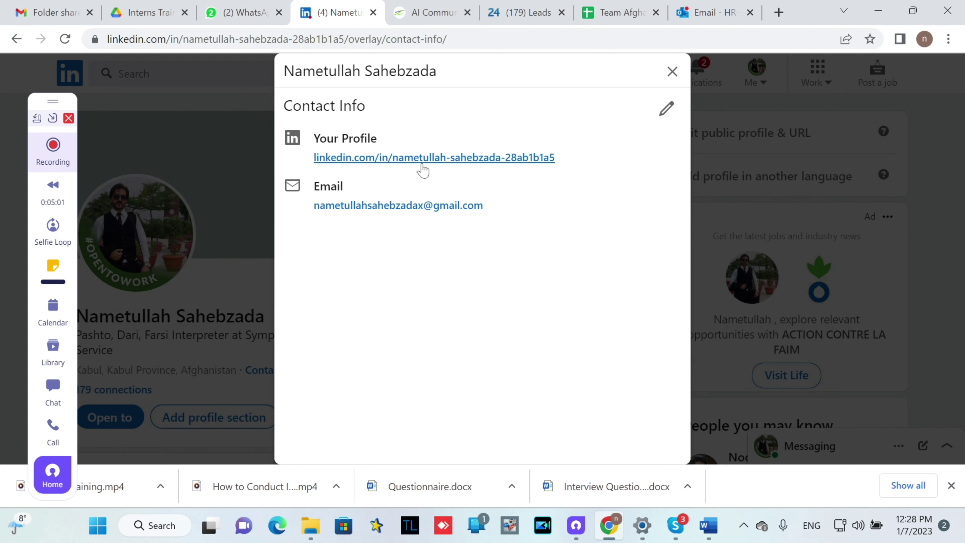
pyautogui.moveTo(565, 158); pyautogui.dragTo(312, 162)
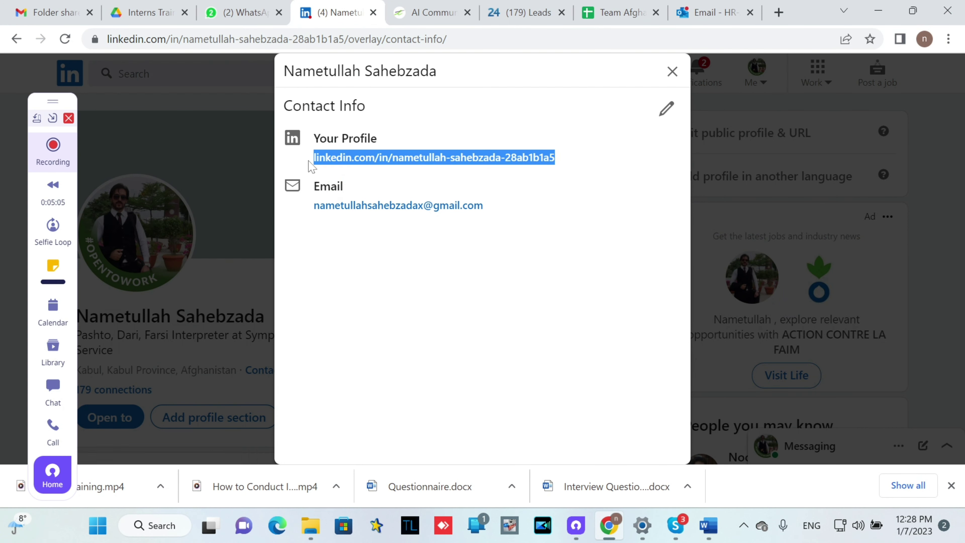
pyautogui.rightClick(353, 163)
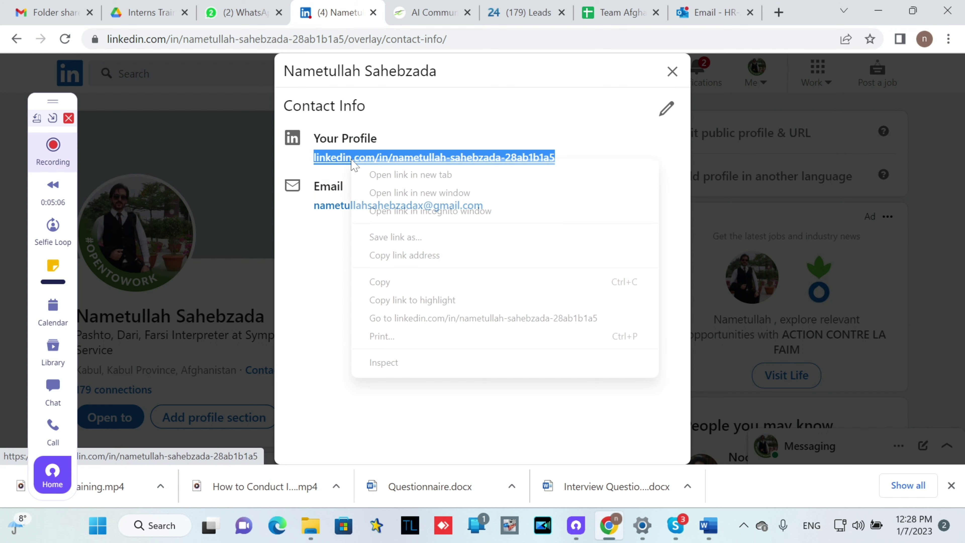
pyautogui.click(406, 291)
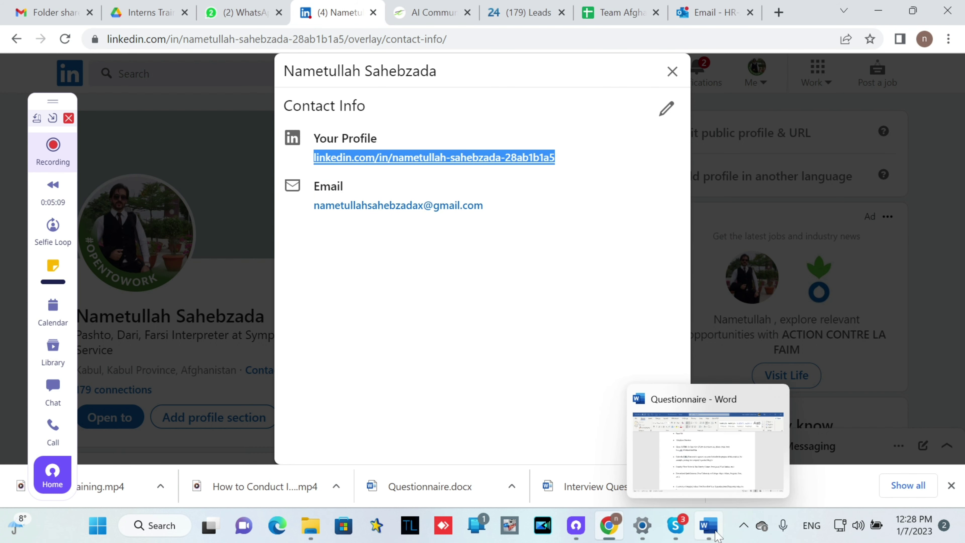
# Paste the LinkedIn profile link after 'blogs):' in the Questionnaire
pyautogui.click(709, 528)
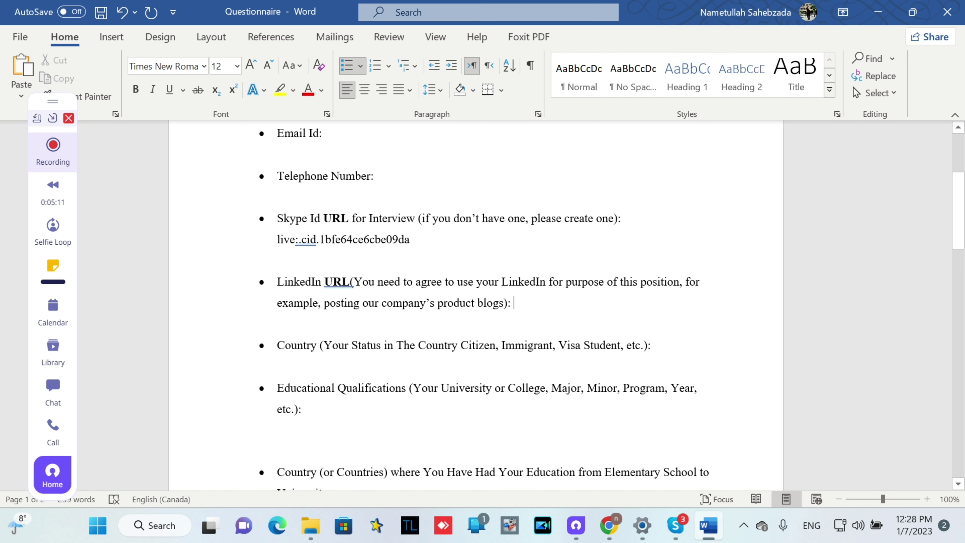
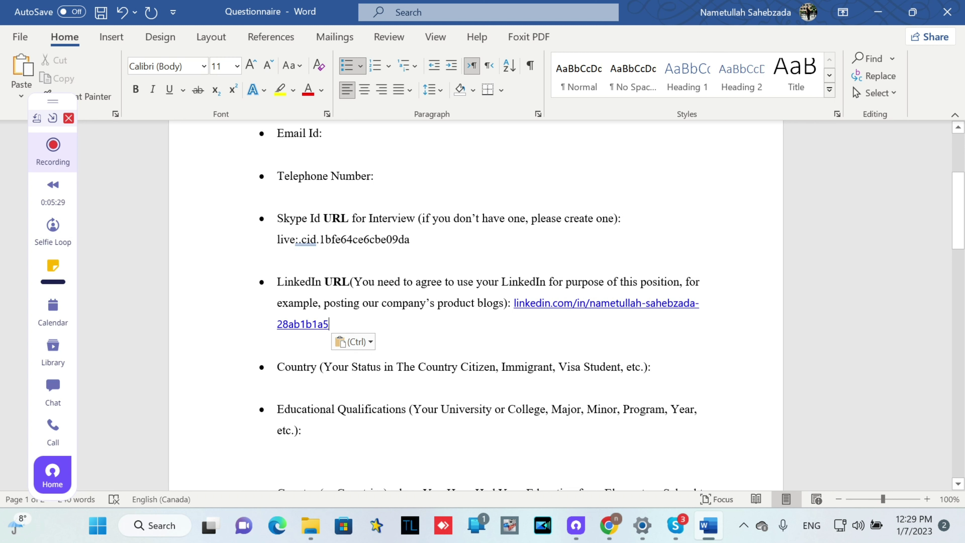
pyautogui.click(652, 366)
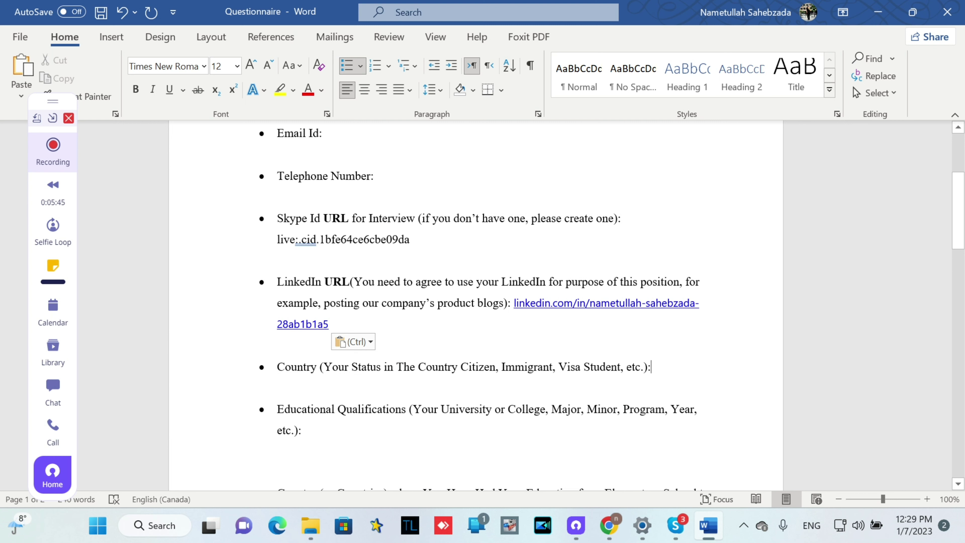
pyautogui.click(302, 430)
pyautogui.moveTo(961, 235); pyautogui.dragTo(963, 282)
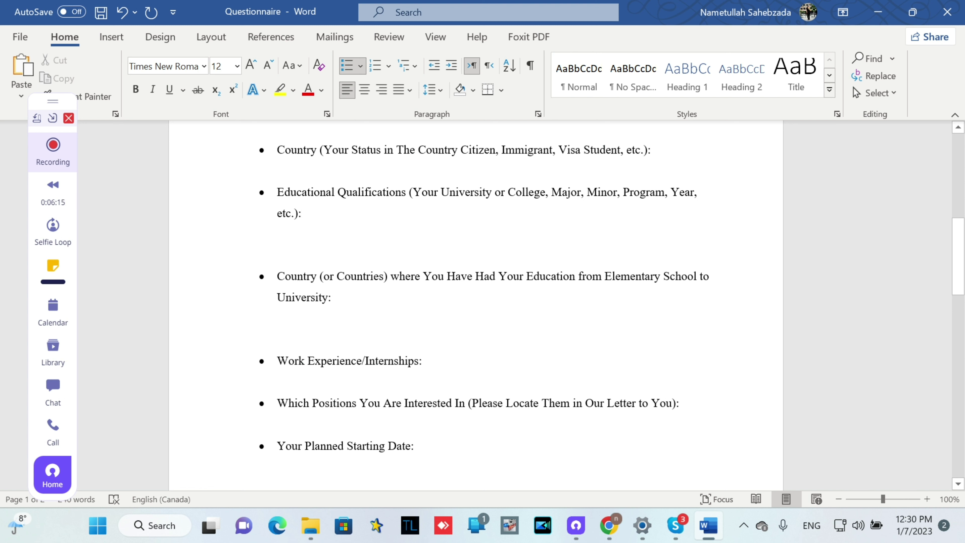
pyautogui.click(331, 297)
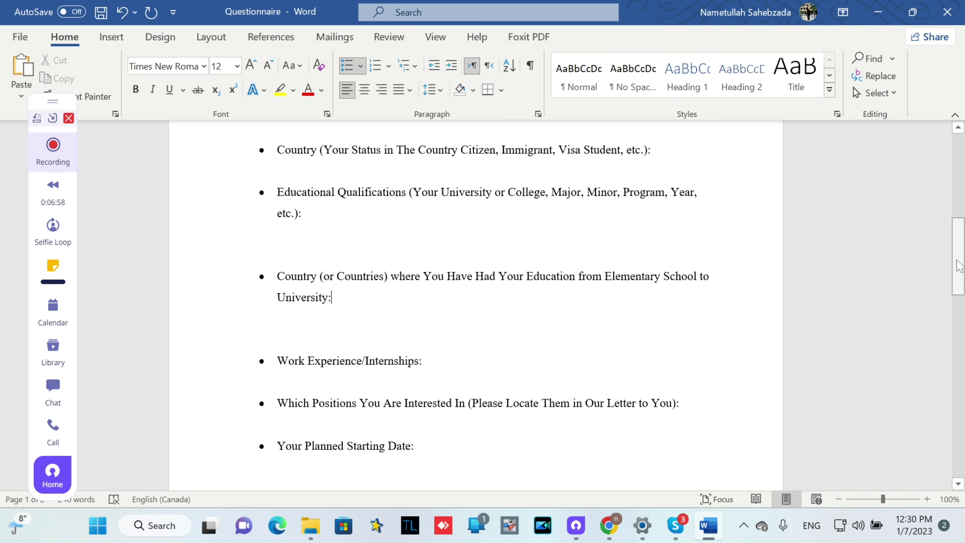
pyautogui.moveTo(960, 266); pyautogui.dragTo(960, 412)
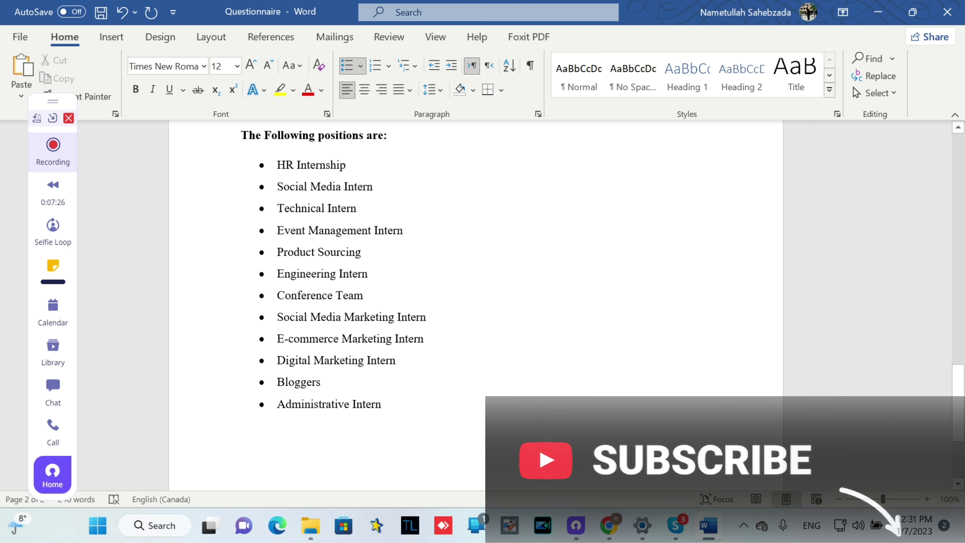
pyautogui.moveTo(960, 432); pyautogui.dragTo(946, 316)
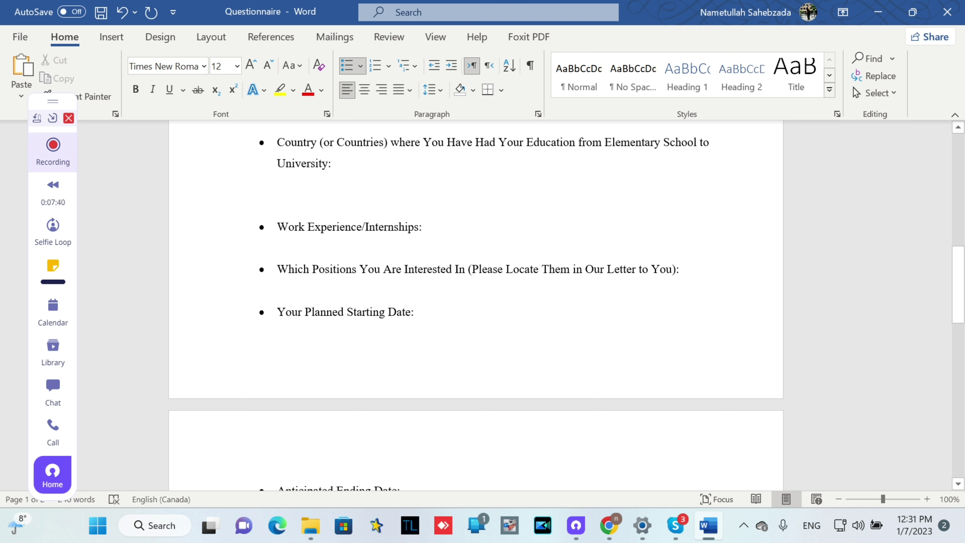
pyautogui.click(415, 312)
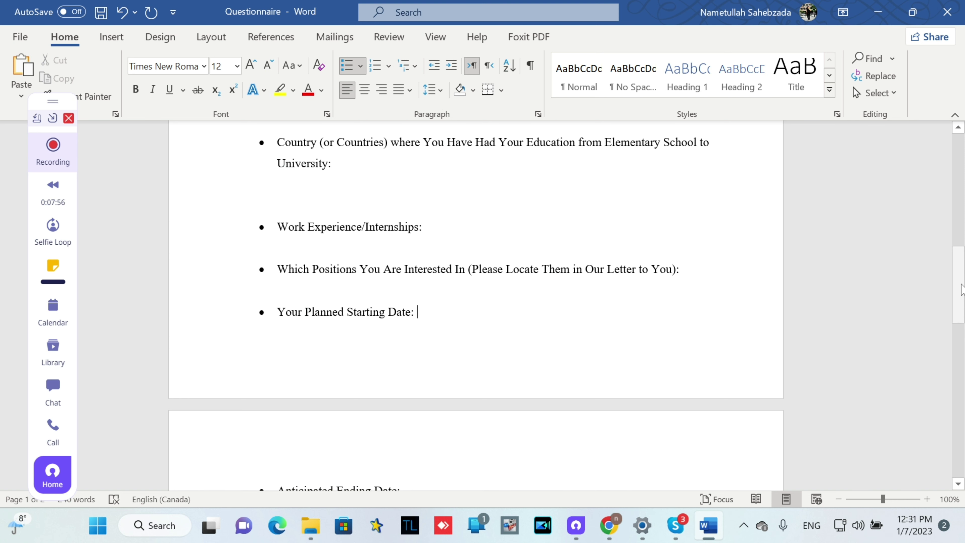
pyautogui.moveTo(964, 288); pyautogui.dragTo(964, 316)
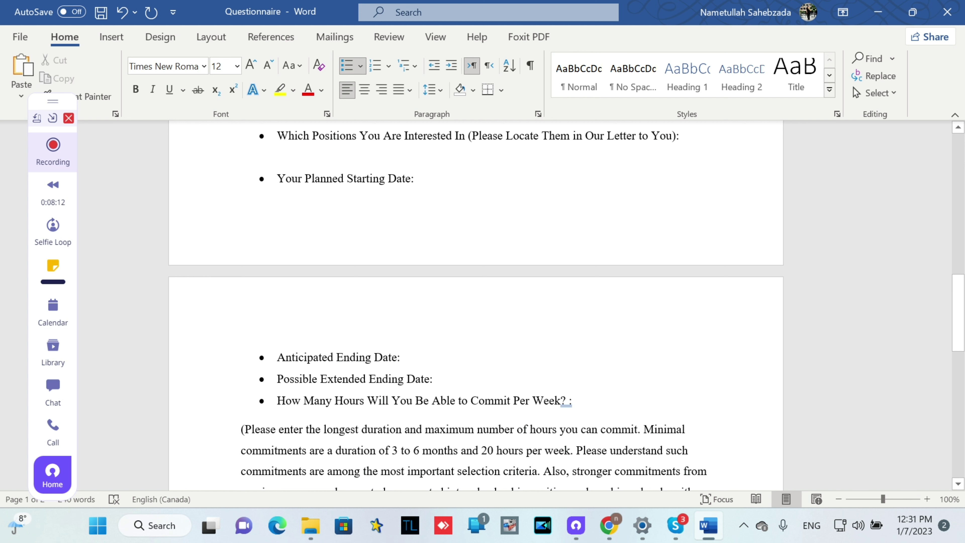
# Enter 1/1/2023 after 'Your Planned Starting Date:' and 1/4/2023 after 'Anticipated Ending Date:'
pyautogui.write('1/1')
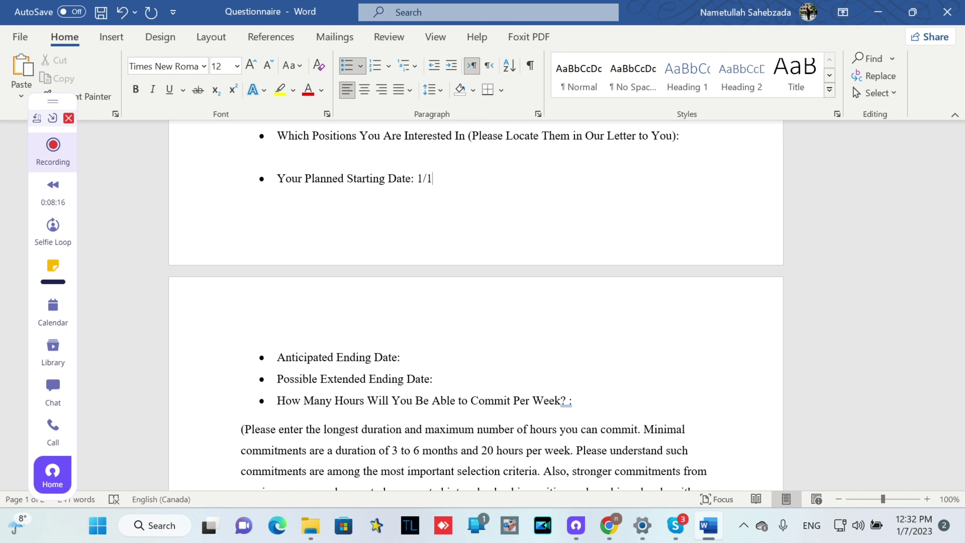
pyautogui.write('/2023')
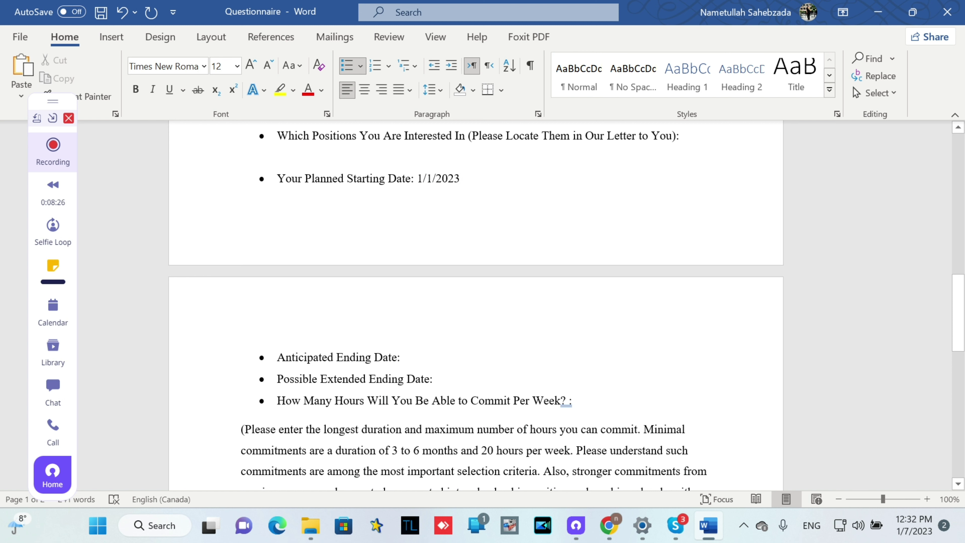
pyautogui.click(401, 358)
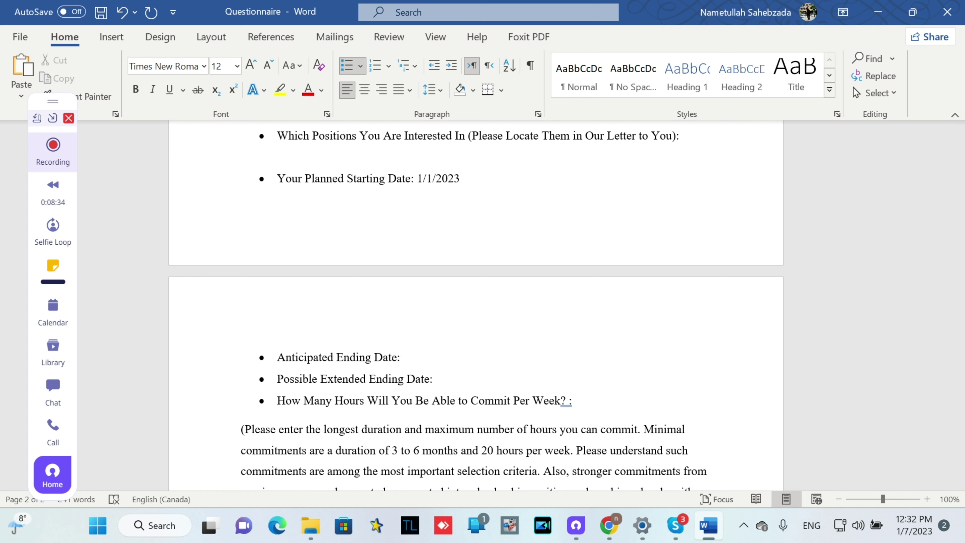
pyautogui.write('1/4/2023')
pyautogui.click(433, 379)
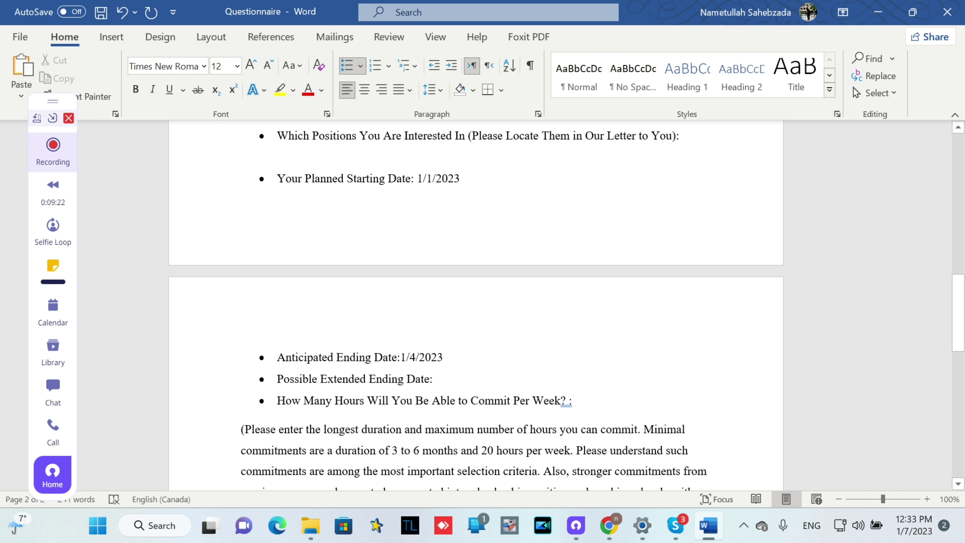
pyautogui.click(572, 400)
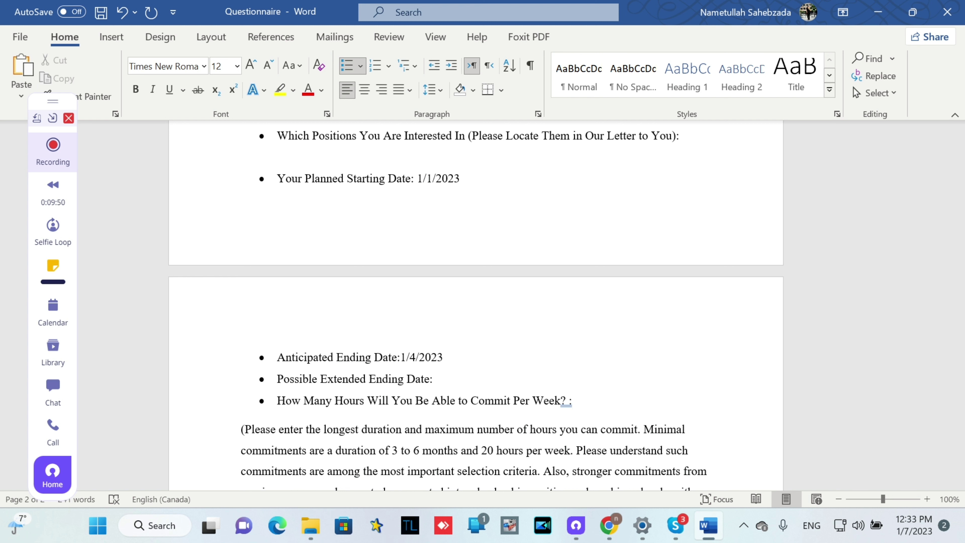
# Enter 25 after 'Week? :' as the weekly hours answer
pyautogui.write('25')
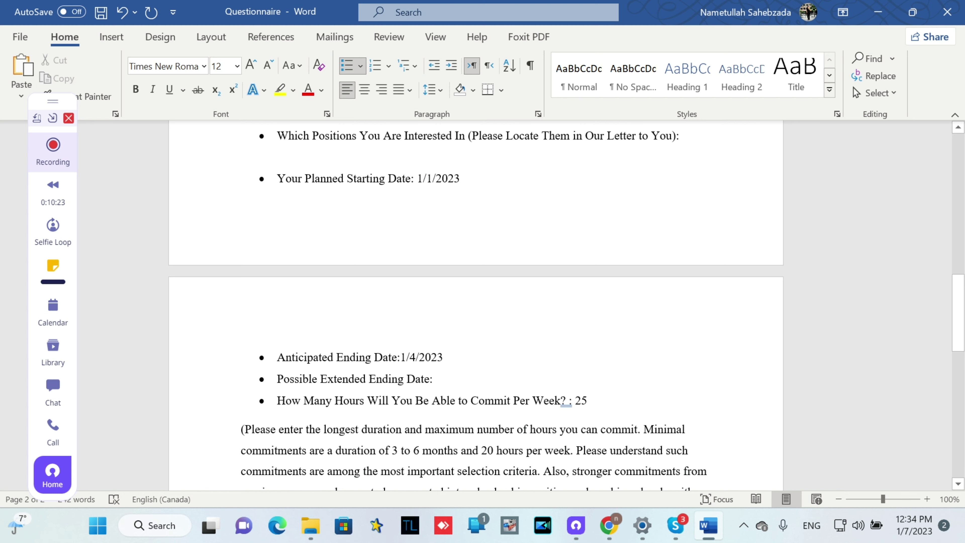
pyautogui.moveTo(962, 350); pyautogui.dragTo(963, 215)
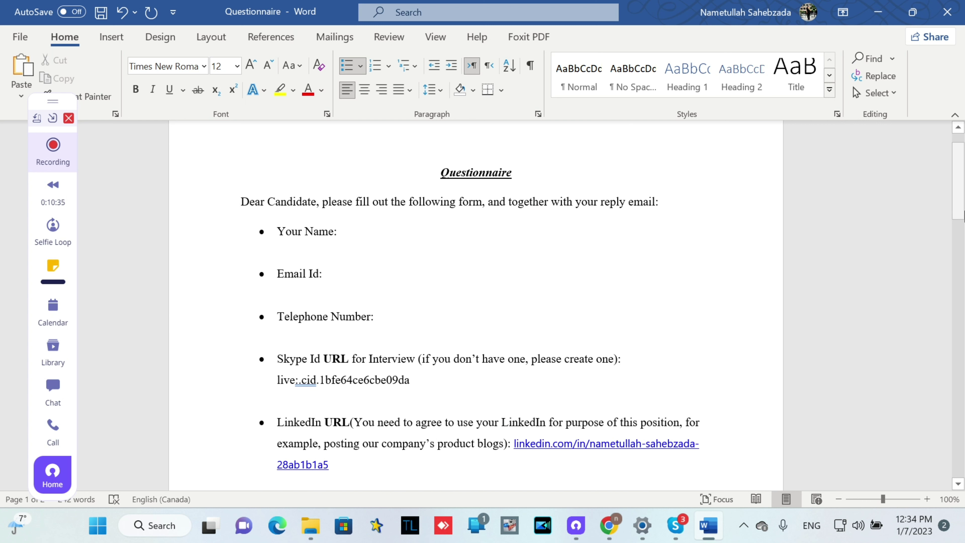